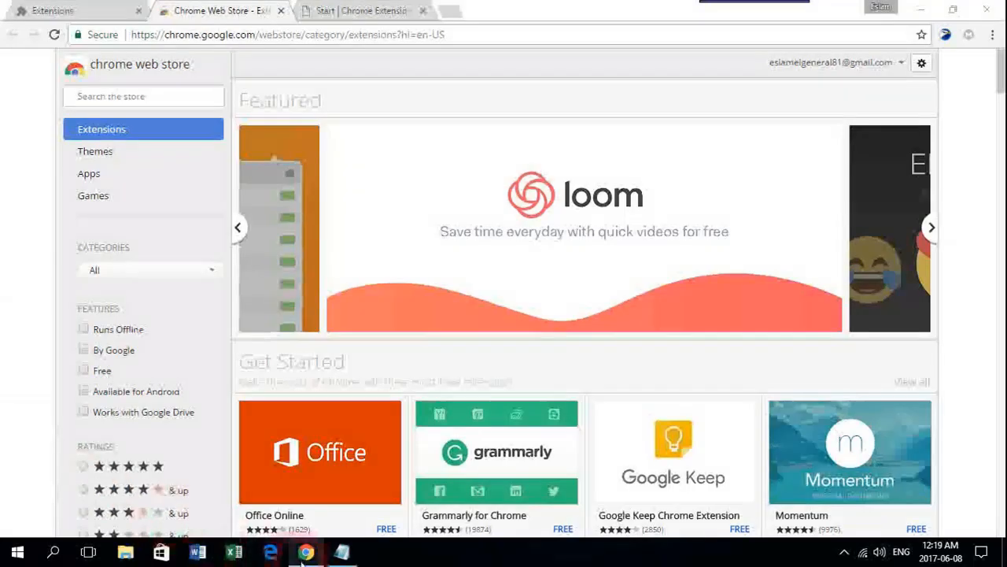
Copy the C:\Windows\System32\drivers\etc path from the notes and go there in File Explorer
{"action": "left_click", "coordinate": [343, 553]}
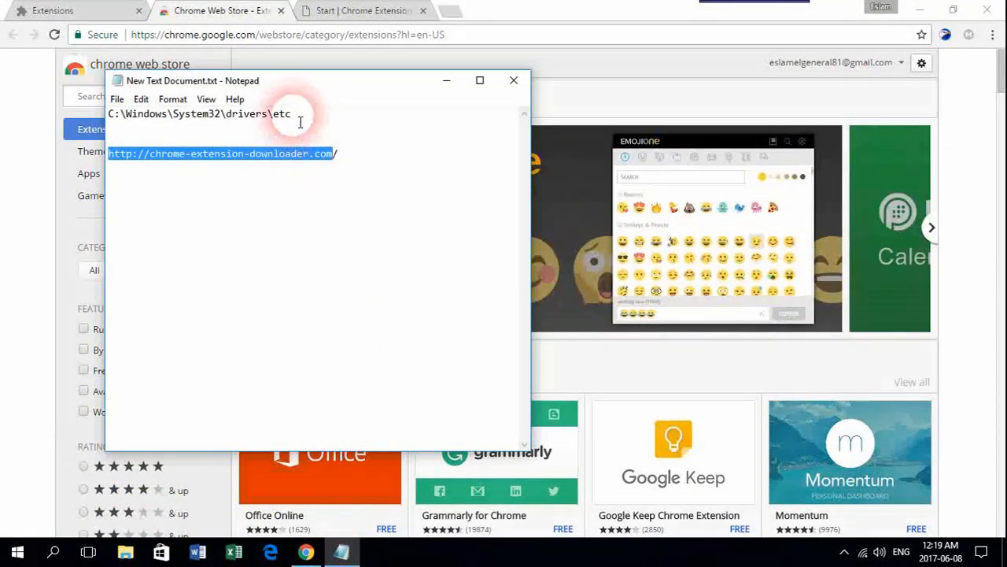
{"action": "left_click_drag", "start_coordinate": [295, 113], "coordinate": [113, 123]}
{"action": "right_click", "coordinate": [115, 119]}
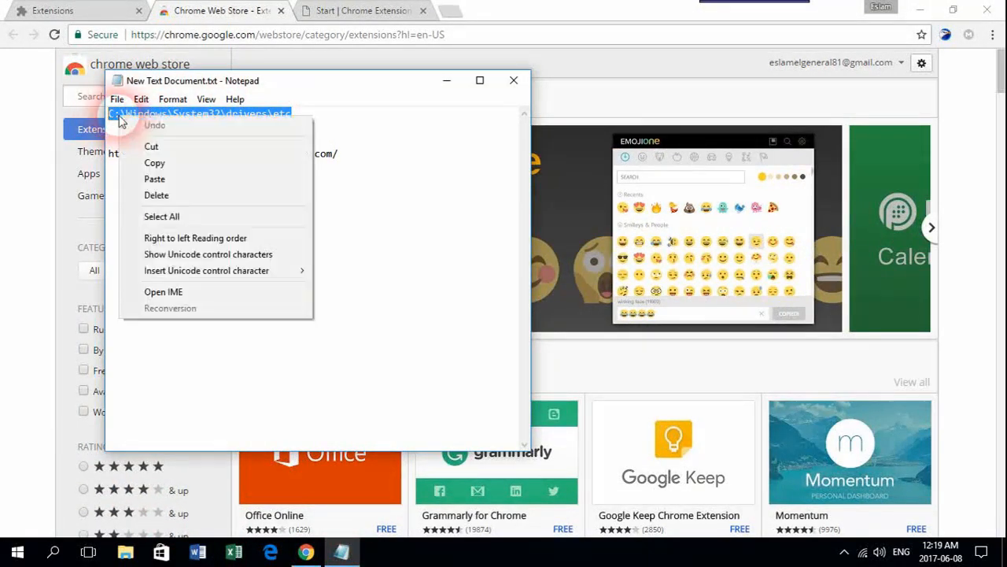
{"action": "left_click", "coordinate": [146, 162]}
{"action": "left_click", "coordinate": [125, 555]}
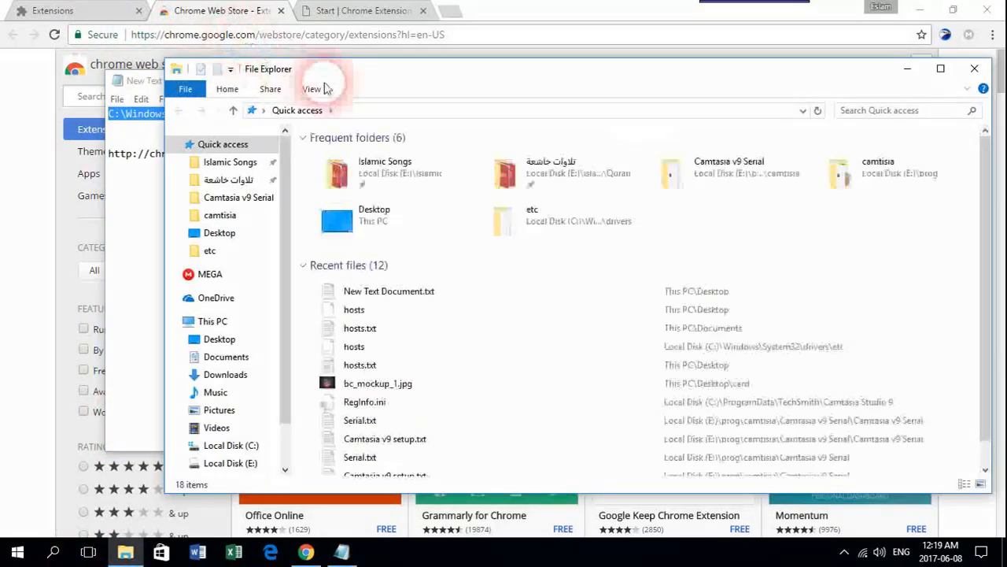
{"action": "left_click", "coordinate": [375, 112]}
{"action": "right_click", "coordinate": [375, 114]}
{"action": "left_click", "coordinate": [417, 176]}
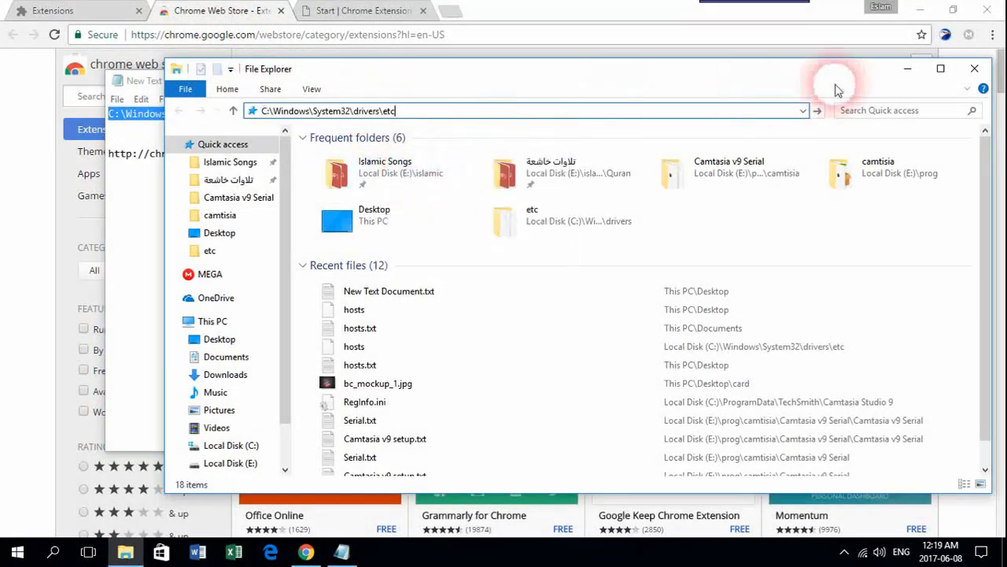
{"action": "left_click", "coordinate": [819, 110]}
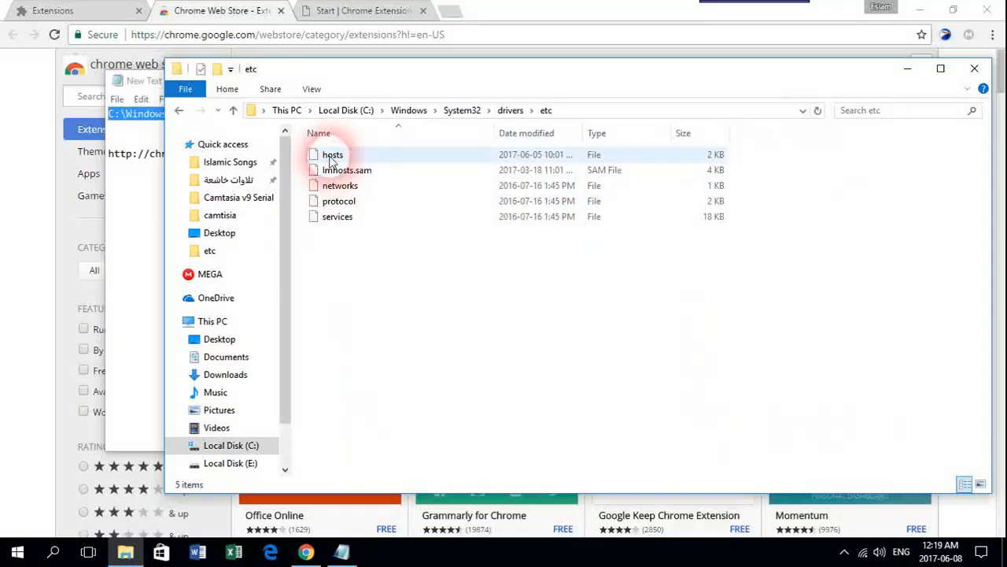
Copy the hosts file onto the desktop, replacing the existing copy there
{"action": "right_click", "coordinate": [329, 155]}
{"action": "left_click", "coordinate": [366, 404]}
{"action": "left_click", "coordinate": [909, 69]}
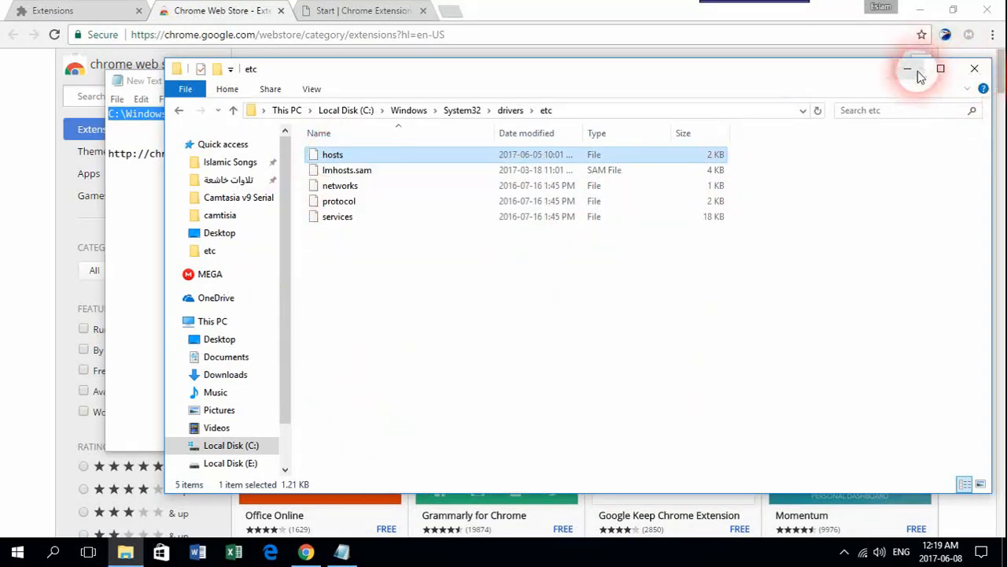
{"action": "left_click", "coordinate": [919, 10]}
{"action": "right_click", "coordinate": [775, 177]}
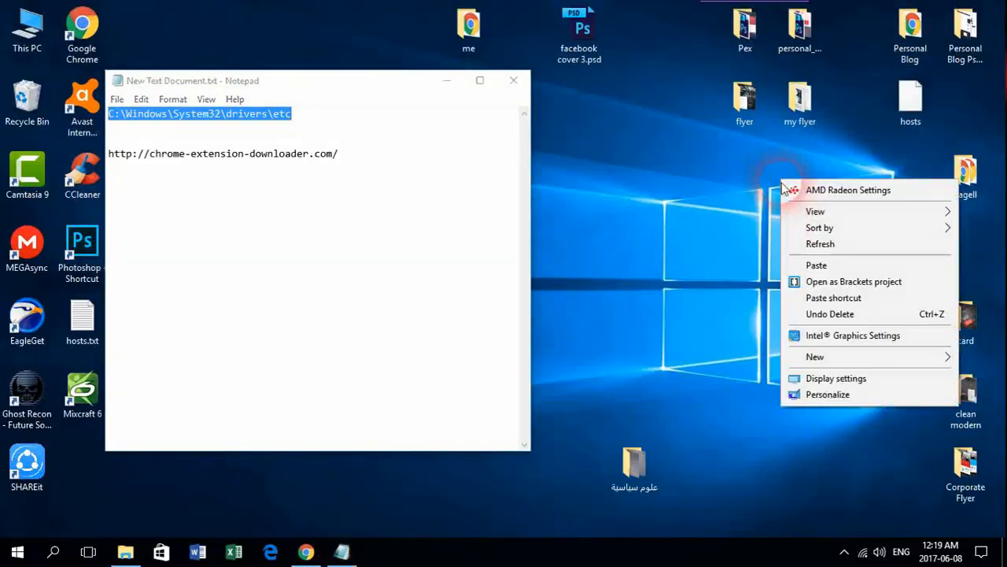
{"action": "left_click", "coordinate": [811, 264]}
{"action": "left_click", "coordinate": [364, 162]}
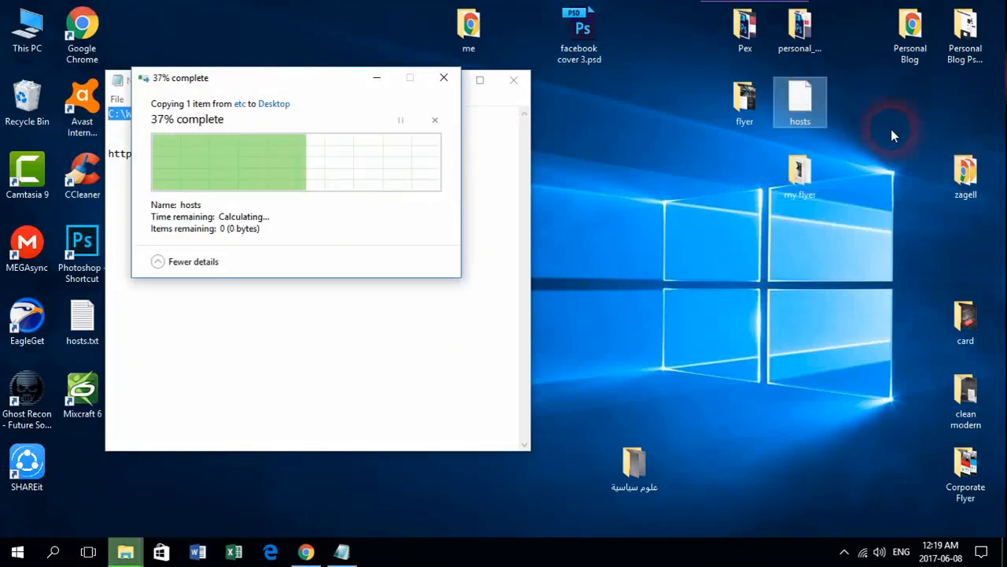
Open the desktop hosts copy in Notepad
{"action": "right_click", "coordinate": [799, 100]}
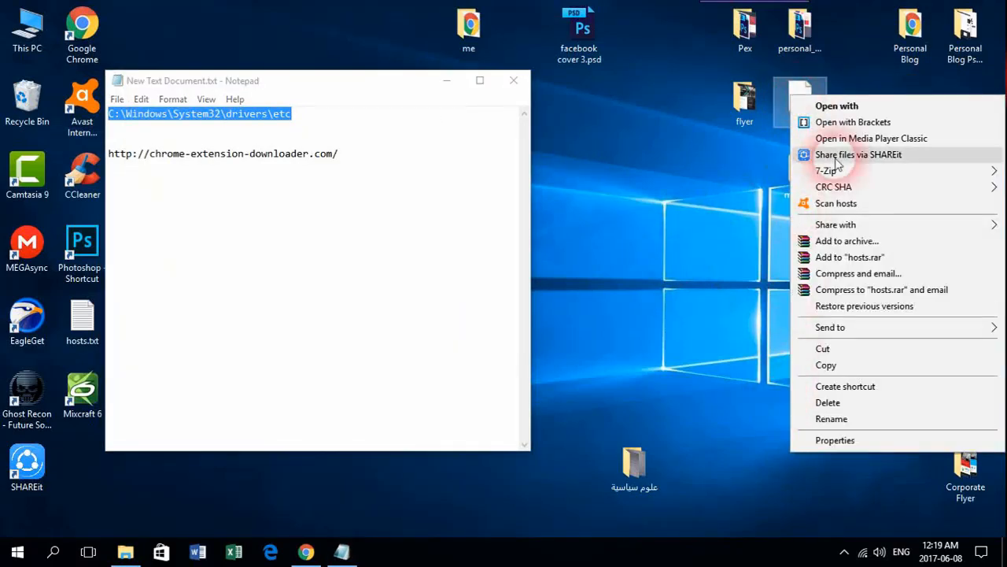
{"action": "left_click", "coordinate": [629, 228]}
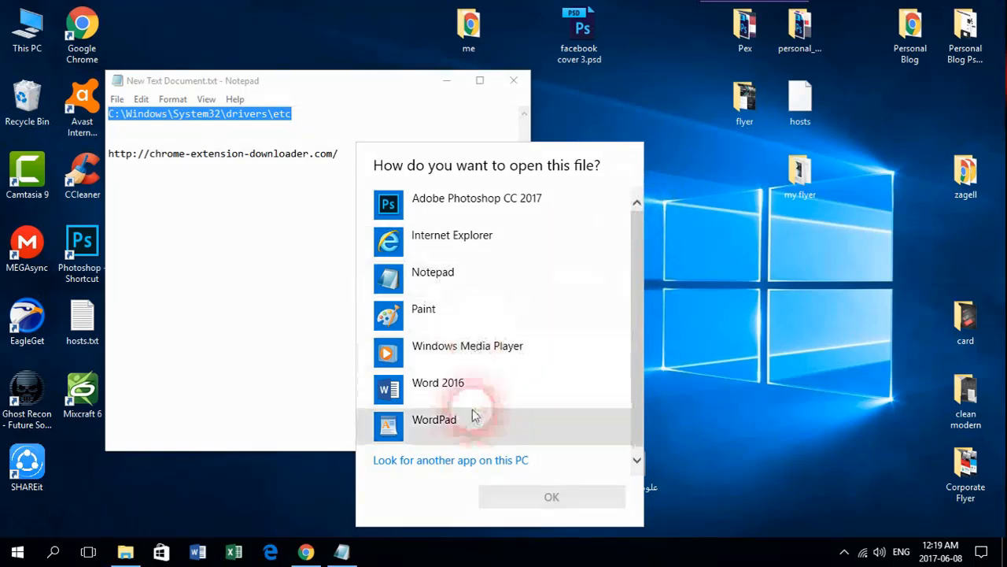
{"action": "left_click", "coordinate": [446, 280]}
{"action": "left_click", "coordinate": [564, 498]}
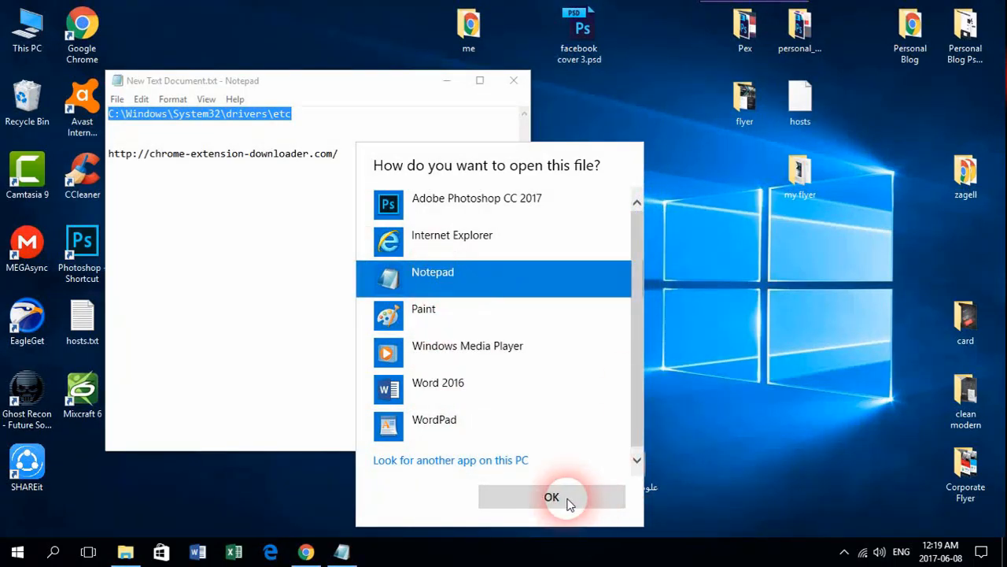
{"action": "scroll", "coordinate": [425, 219], "scroll_direction": "down", "scroll_amount": 3}
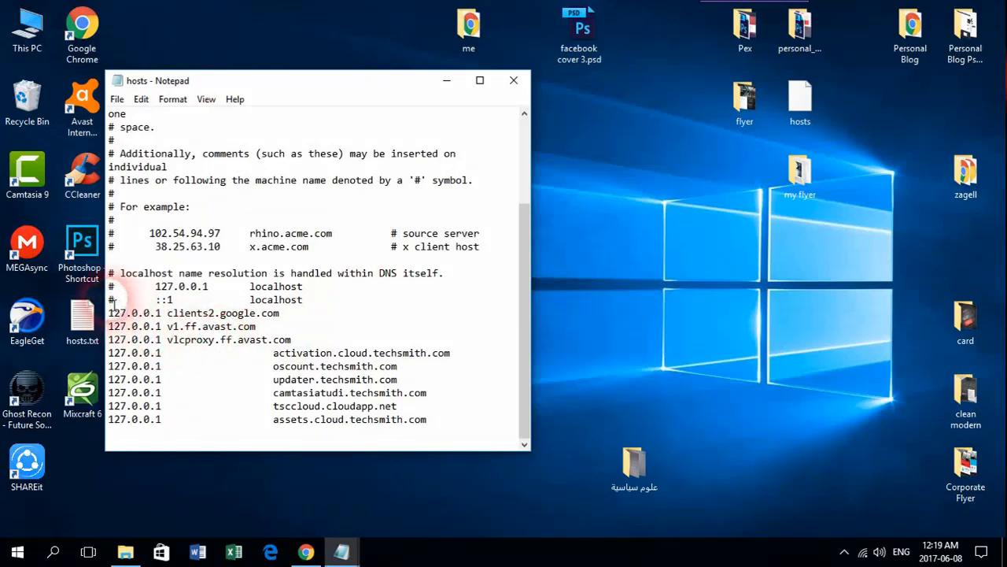
Delete all the 127.0.0.1 blocking entries from the hosts file
{"action": "left_click_drag", "start_coordinate": [111, 299], "coordinate": [121, 274]}
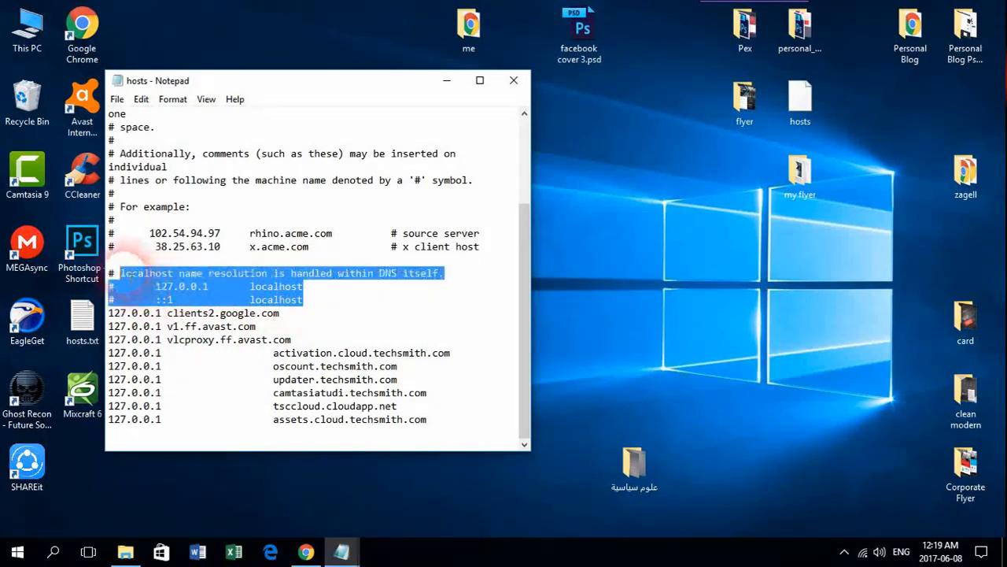
{"action": "left_click", "coordinate": [120, 315]}
{"action": "left_click_drag", "start_coordinate": [113, 318], "coordinate": [454, 433]}
{"action": "key", "text": "Delete"}
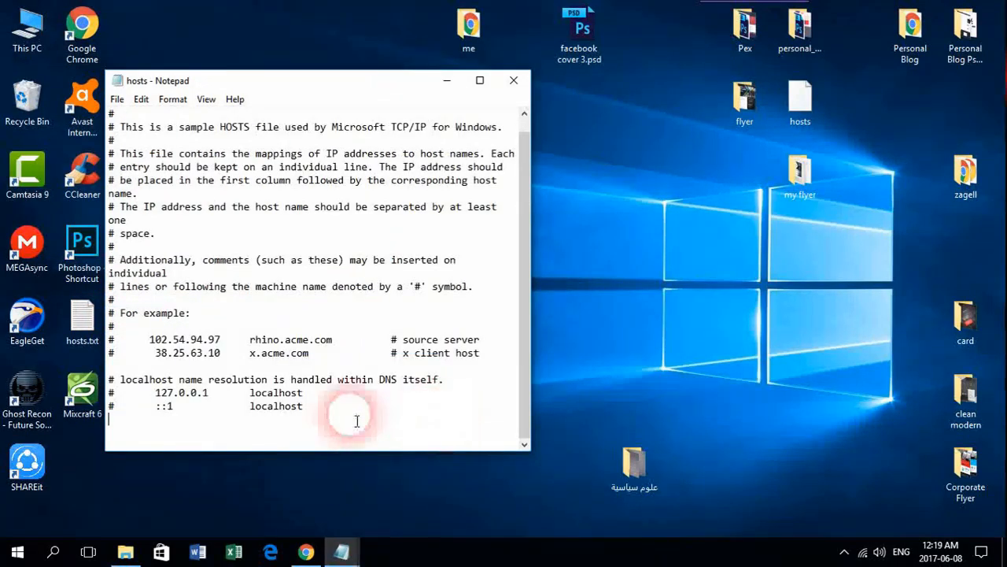
Save the edited file as a text document named hosts.txt on the desktop, replacing the old one
{"action": "left_click", "coordinate": [516, 87]}
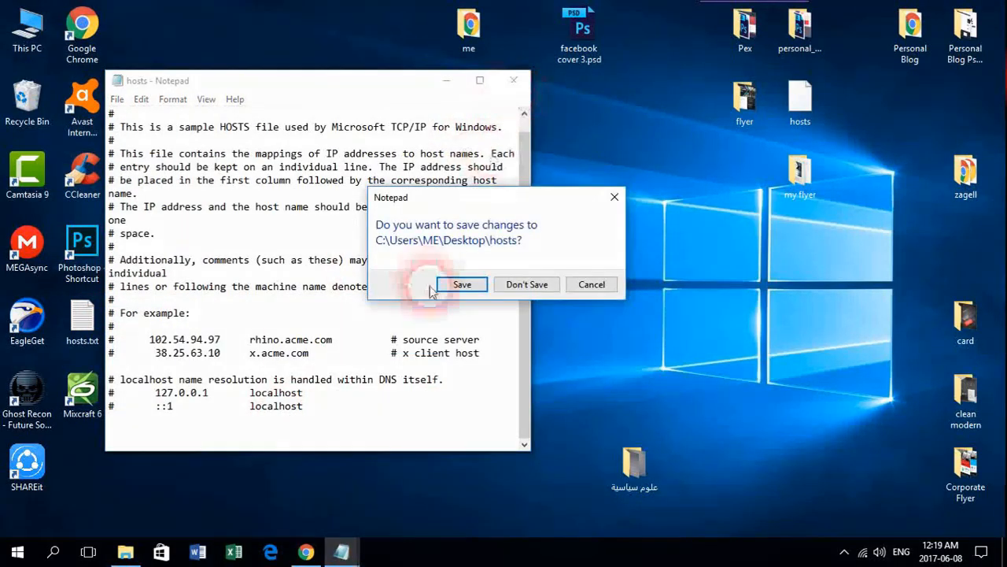
{"action": "left_click", "coordinate": [462, 288]}
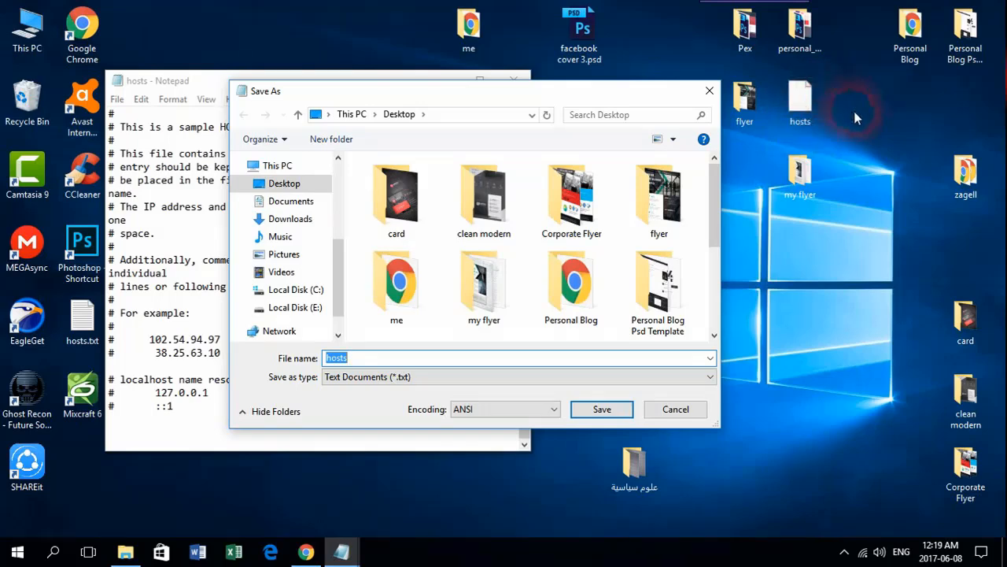
{"action": "left_click", "coordinate": [464, 264]}
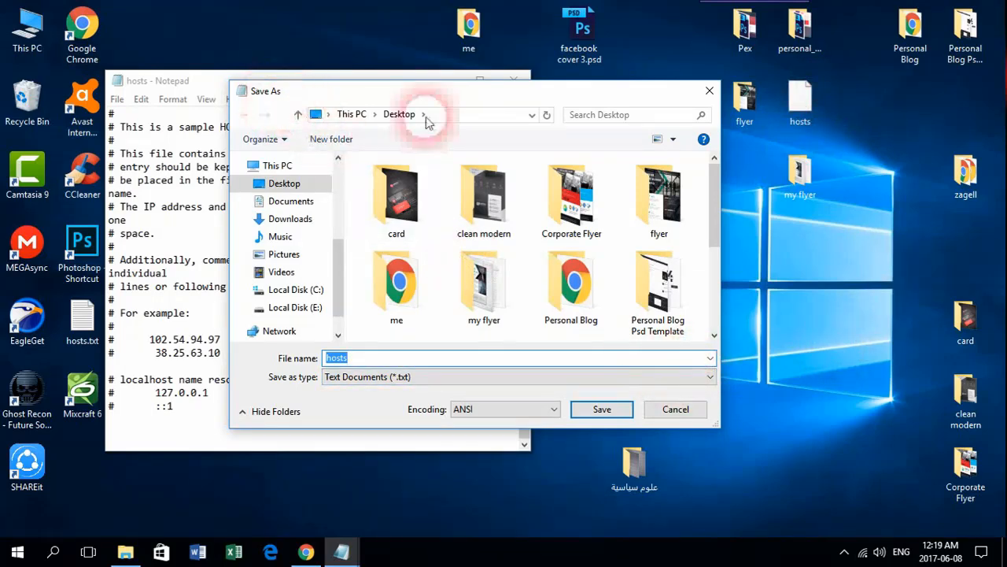
{"action": "left_click", "coordinate": [707, 379]}
{"action": "left_click", "coordinate": [706, 379]}
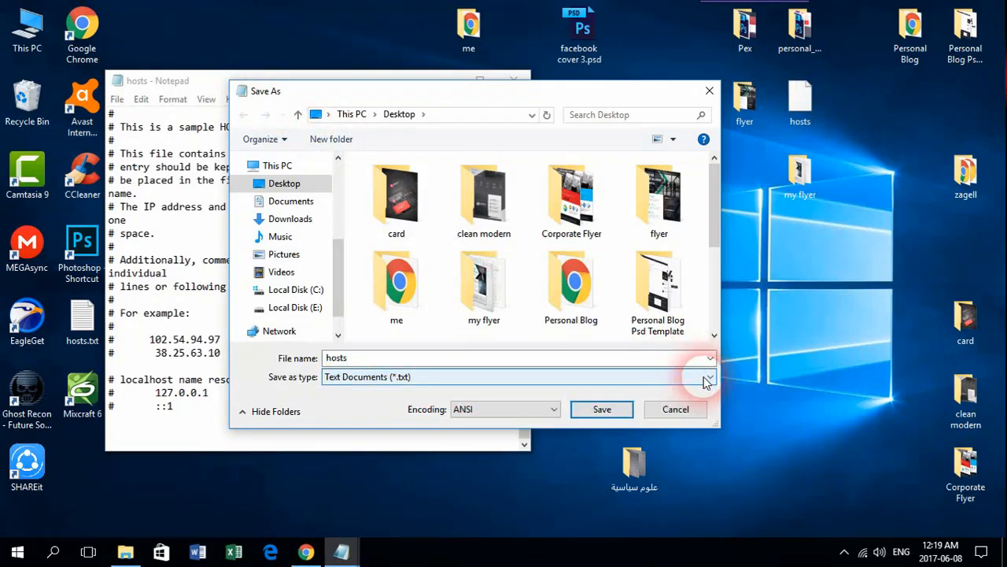
{"action": "left_click", "coordinate": [445, 379]}
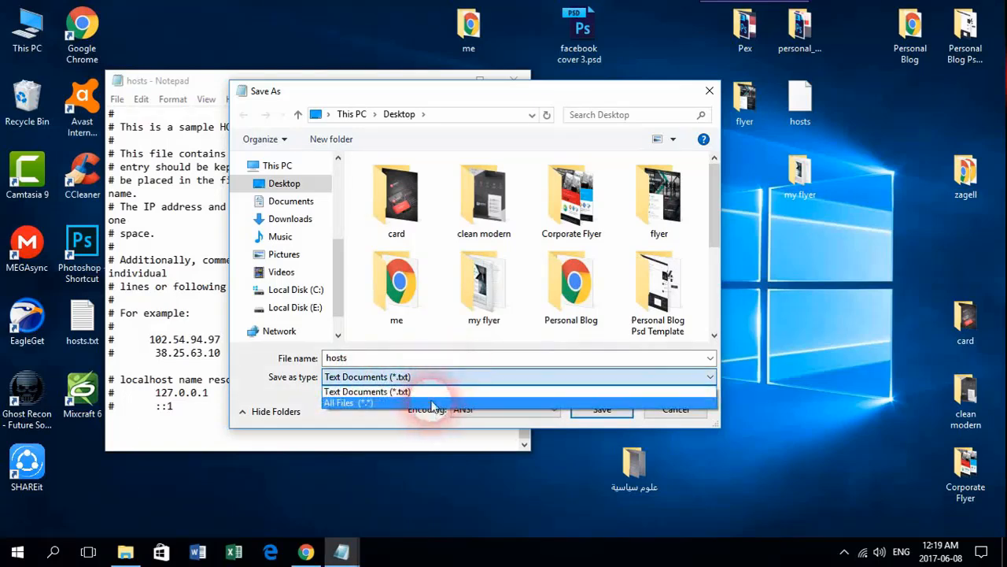
{"action": "left_click", "coordinate": [435, 390]}
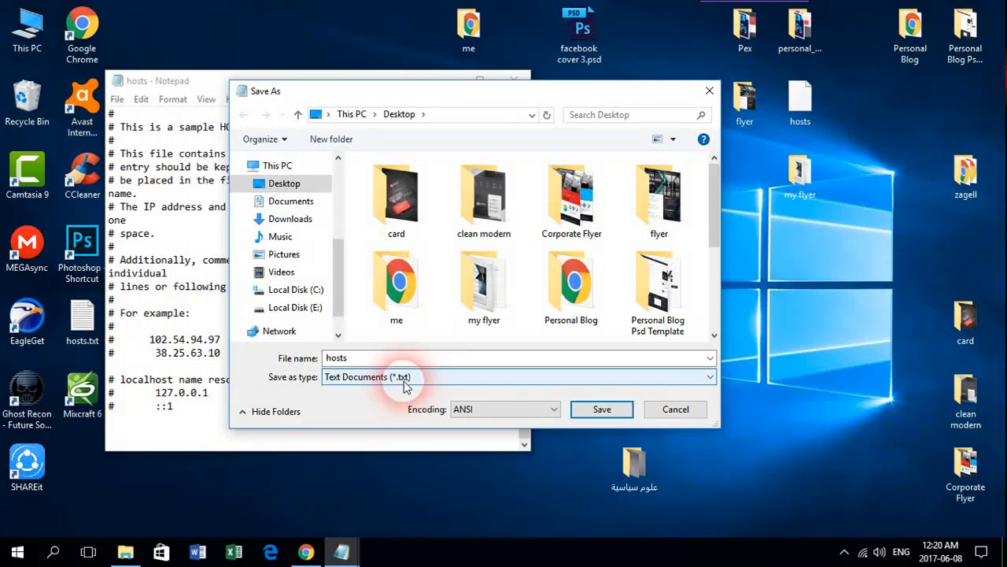
{"action": "left_click", "coordinate": [604, 409]}
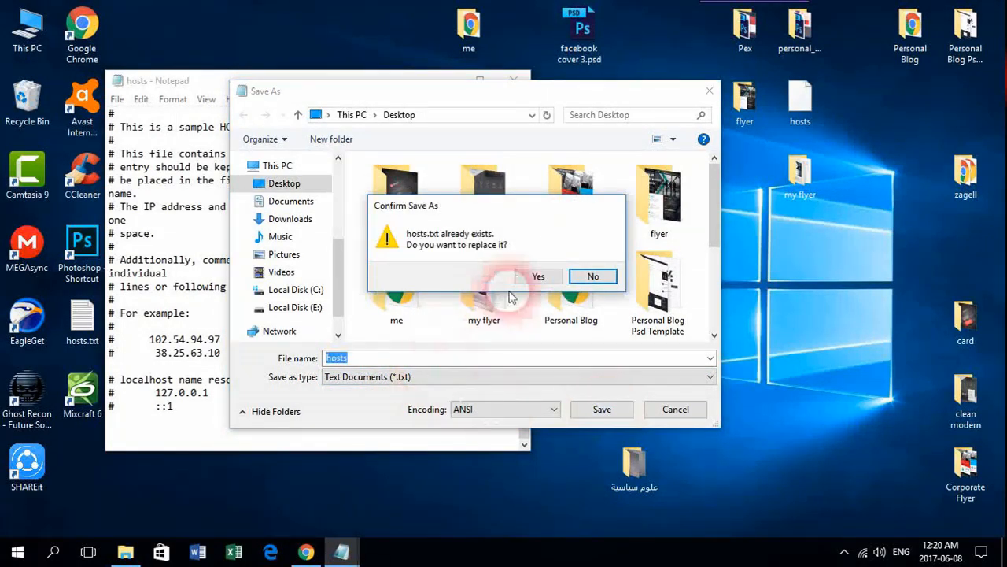
{"action": "left_click", "coordinate": [538, 276]}
{"action": "left_click_drag", "start_coordinate": [82, 319], "coordinate": [758, 164]}
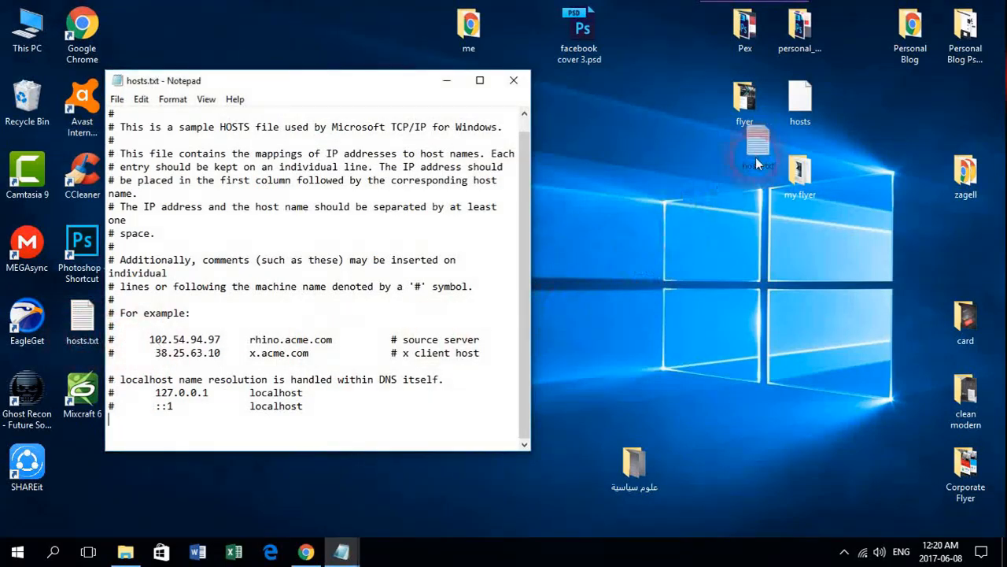
Place hosts.txt beside the hosts file on the desktop
{"action": "left_click_drag", "start_coordinate": [869, 116], "coordinate": [865, 118]}
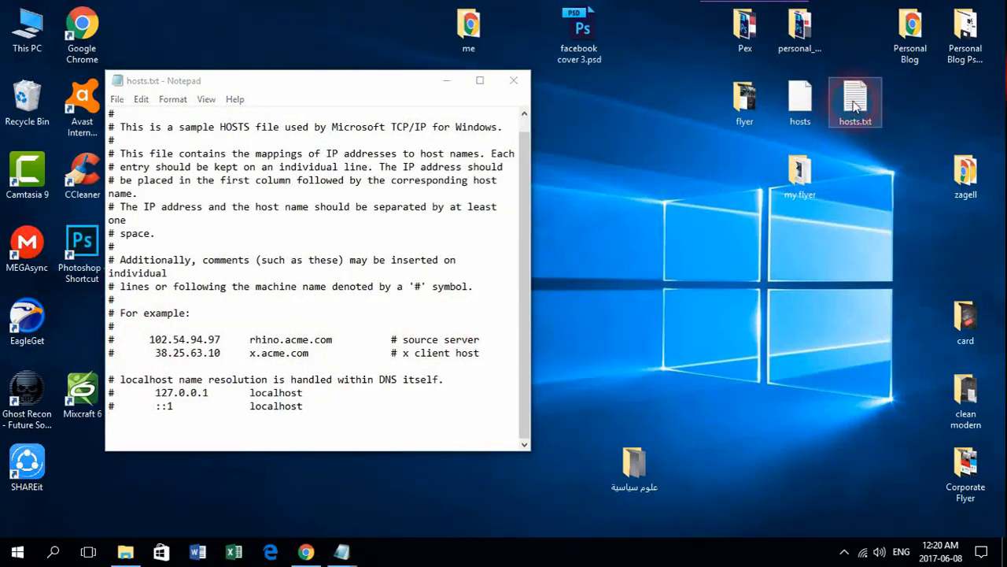
{"action": "left_click", "coordinate": [802, 103]}
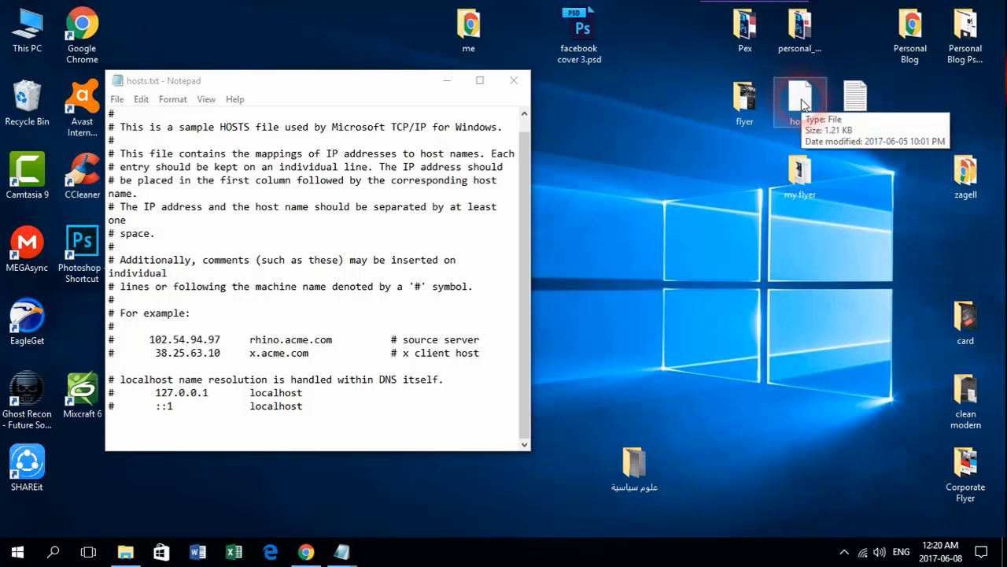
{"action": "left_click", "coordinate": [837, 122]}
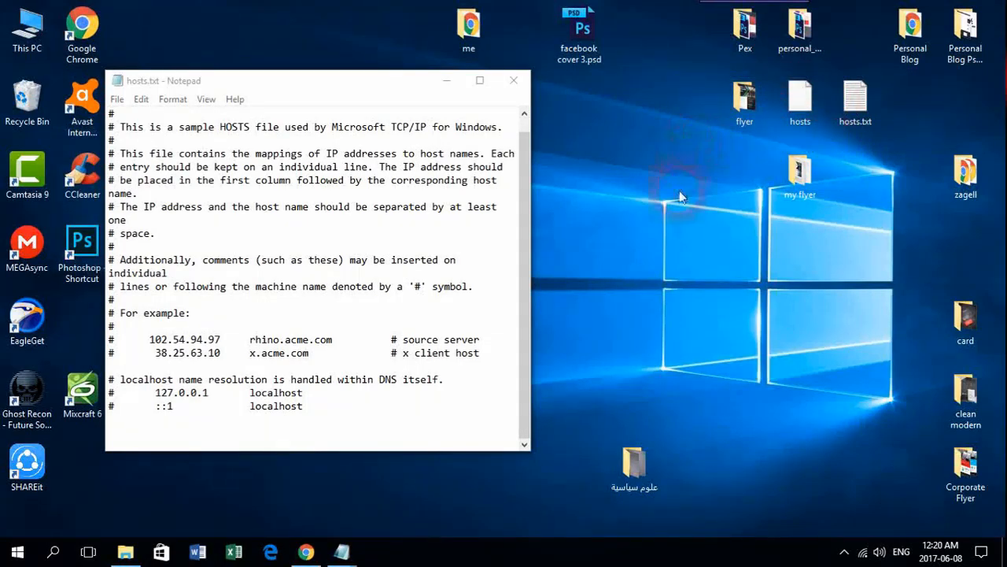
Copy the chrome-extension-downloader.com address from the New Text Document notes and return to Chrome
{"action": "left_click", "coordinate": [346, 553]}
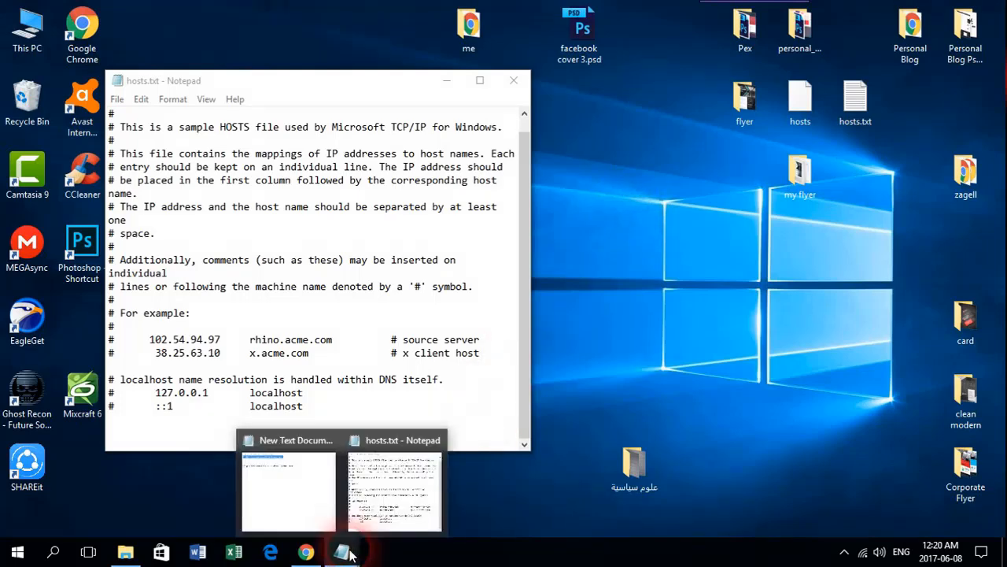
{"action": "left_click", "coordinate": [304, 503]}
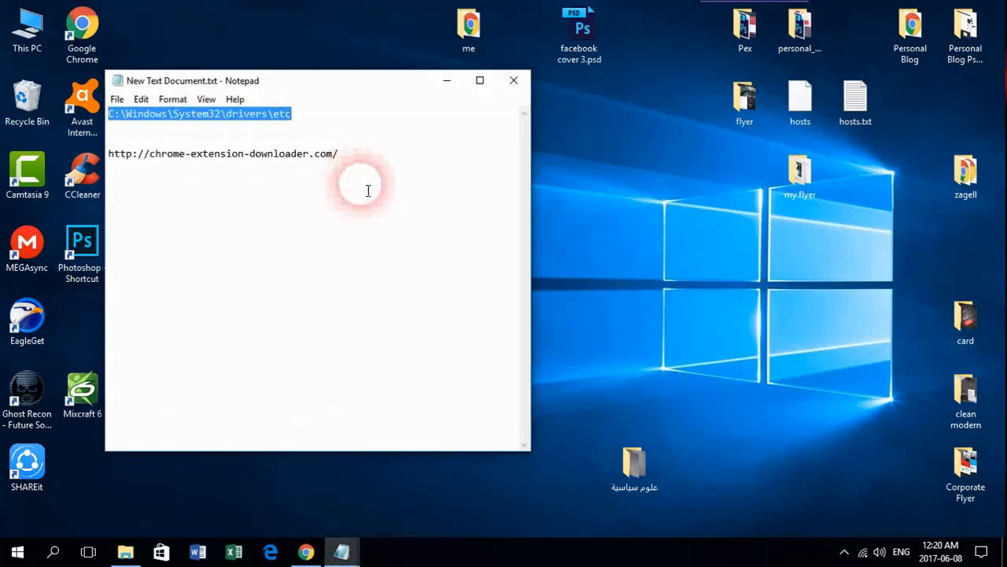
{"action": "left_click_drag", "start_coordinate": [334, 155], "coordinate": [114, 165]}
{"action": "right_click", "coordinate": [127, 164]}
{"action": "left_click", "coordinate": [157, 205]}
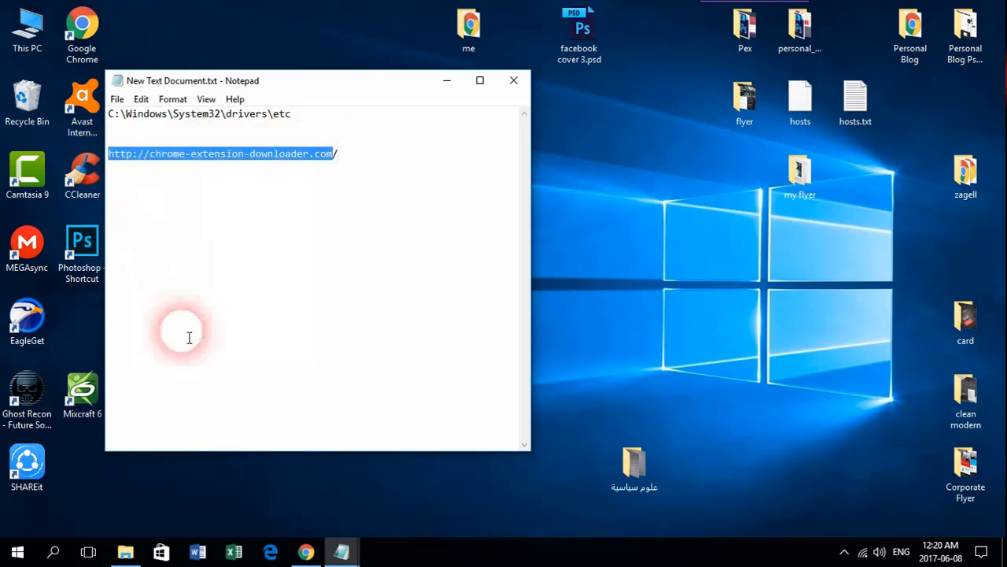
{"action": "left_click", "coordinate": [306, 553]}
Select and then deselect the page address on the Chrome Extension Downloader tab
{"action": "left_click", "coordinate": [362, 9]}
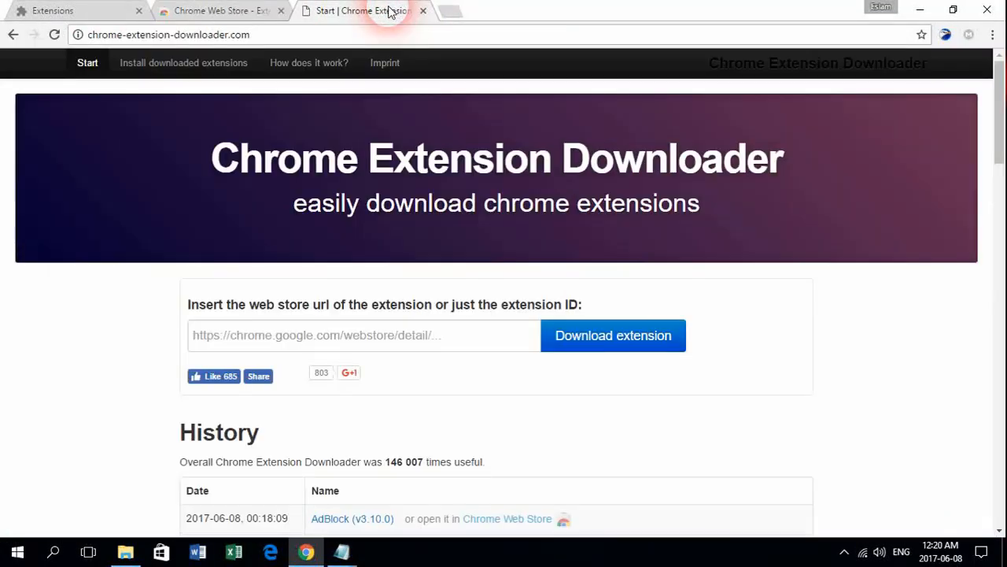
{"action": "right_click", "coordinate": [341, 36]}
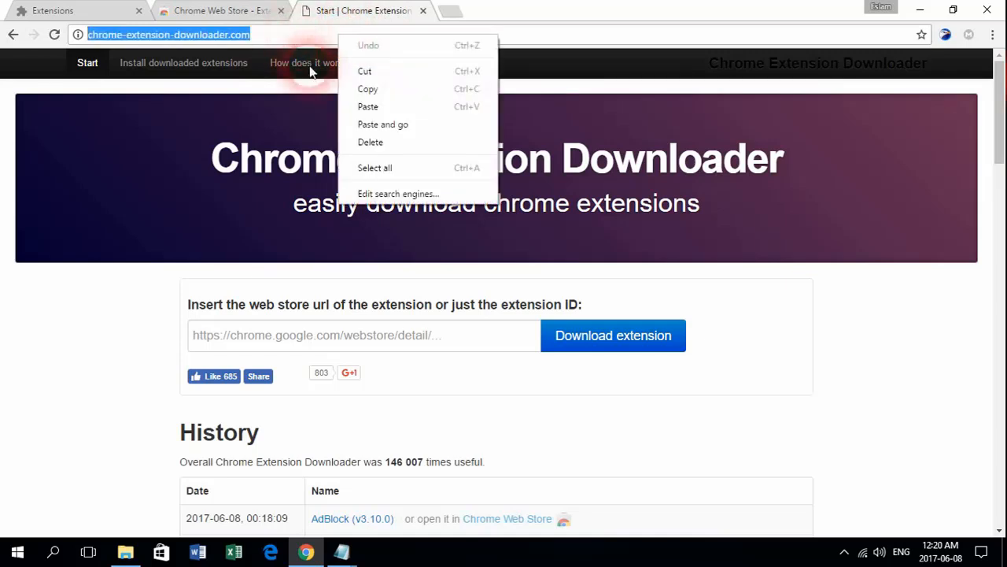
{"action": "left_click_drag", "start_coordinate": [300, 36], "coordinate": [78, 33]}
{"action": "left_click", "coordinate": [101, 345]}
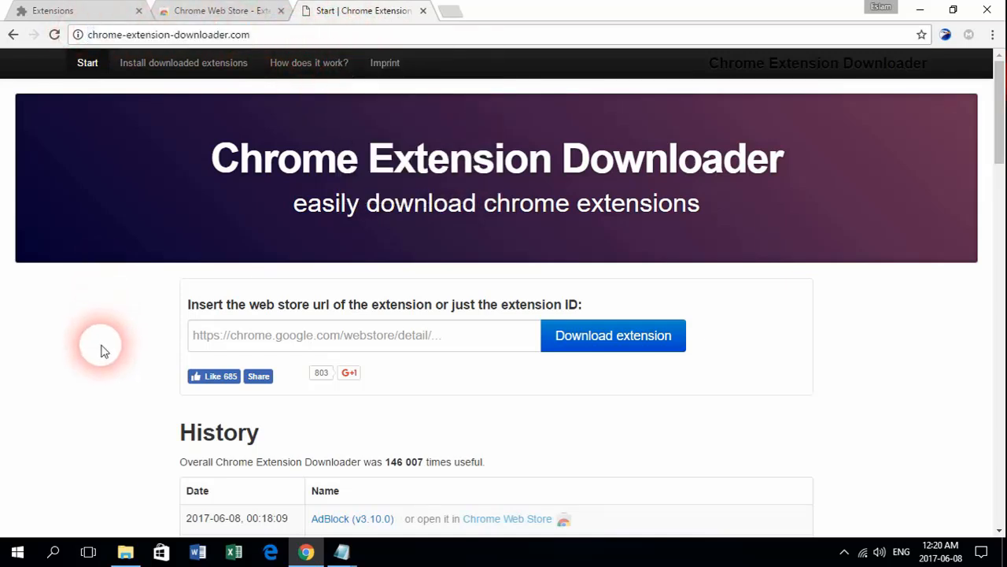
In the Chrome Web Store, scroll down and open the Awesome Screenshot extension page
{"action": "left_click", "coordinate": [214, 10]}
{"action": "scroll", "coordinate": [971, 311], "scroll_direction": "down", "scroll_amount": 2}
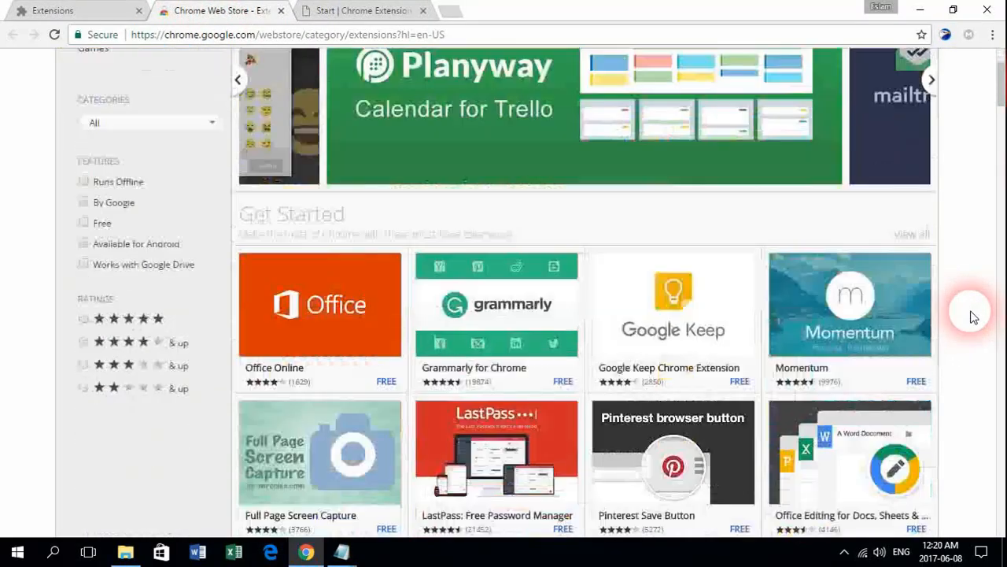
{"action": "scroll", "coordinate": [984, 268], "scroll_direction": "down", "scroll_amount": 2}
{"action": "scroll", "coordinate": [992, 248], "scroll_direction": "down", "scroll_amount": 2}
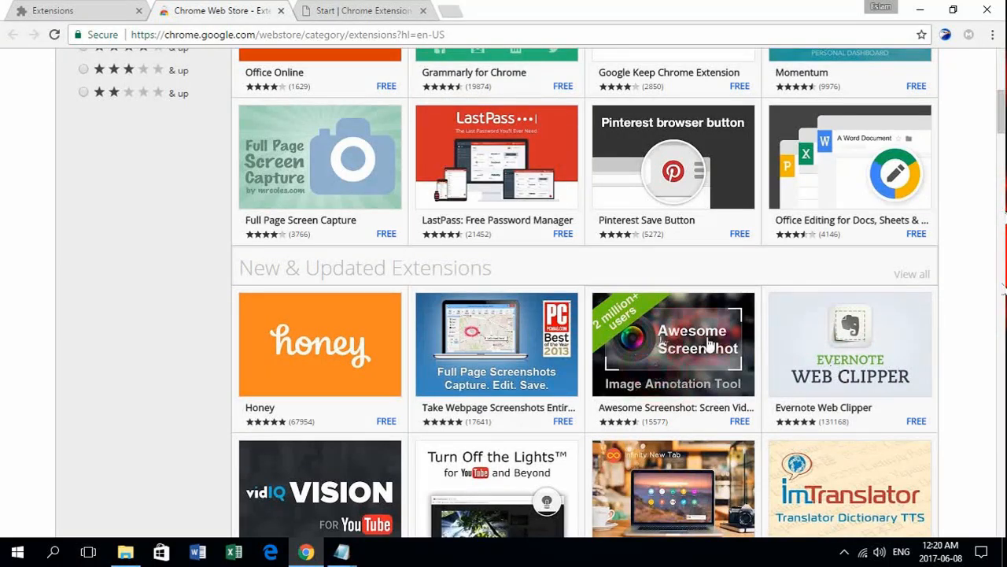
{"action": "left_click", "coordinate": [659, 356]}
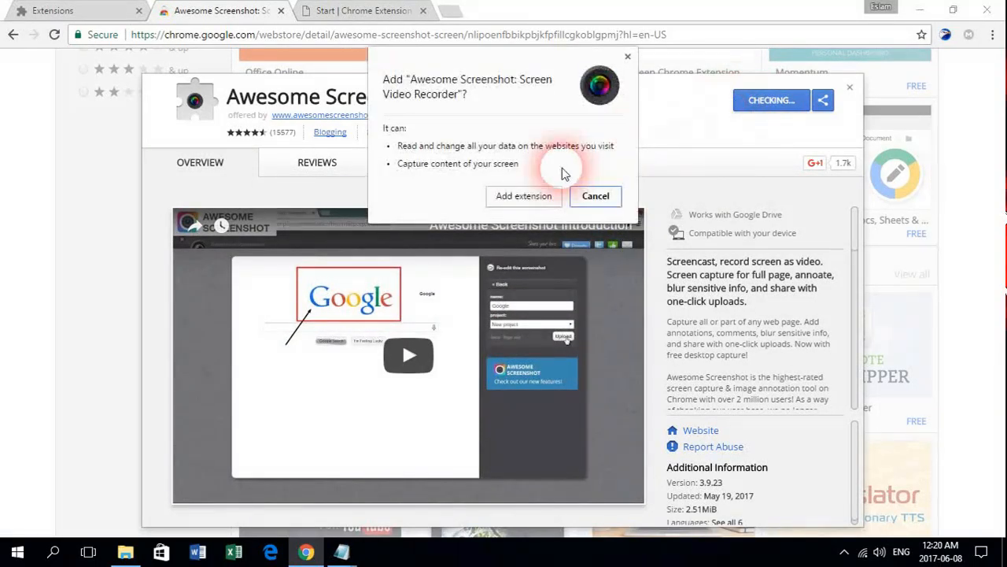
Try adding Awesome Screenshot, dismiss the network error, and copy its Web Store address
{"action": "left_click", "coordinate": [505, 201]}
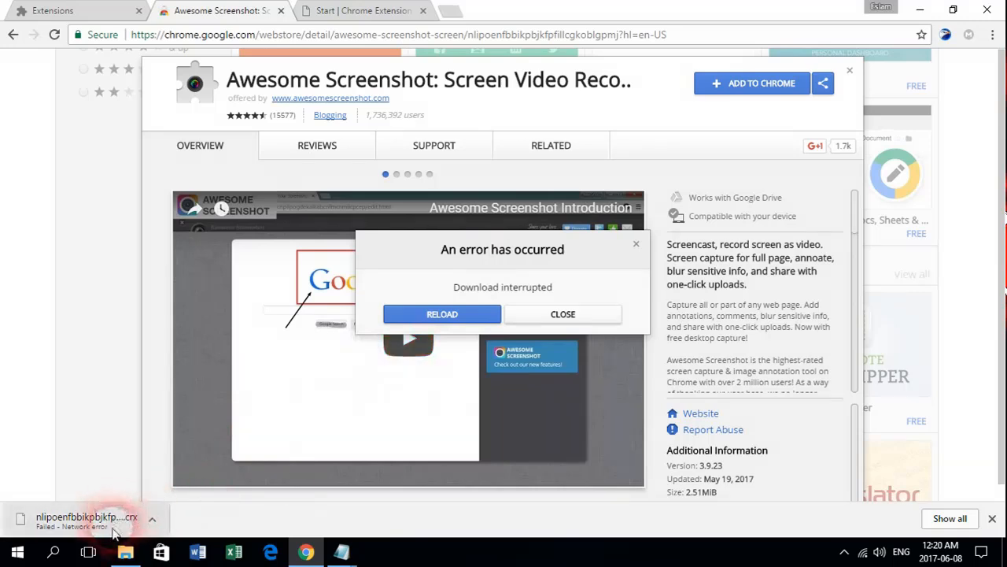
{"action": "left_click", "coordinate": [589, 316]}
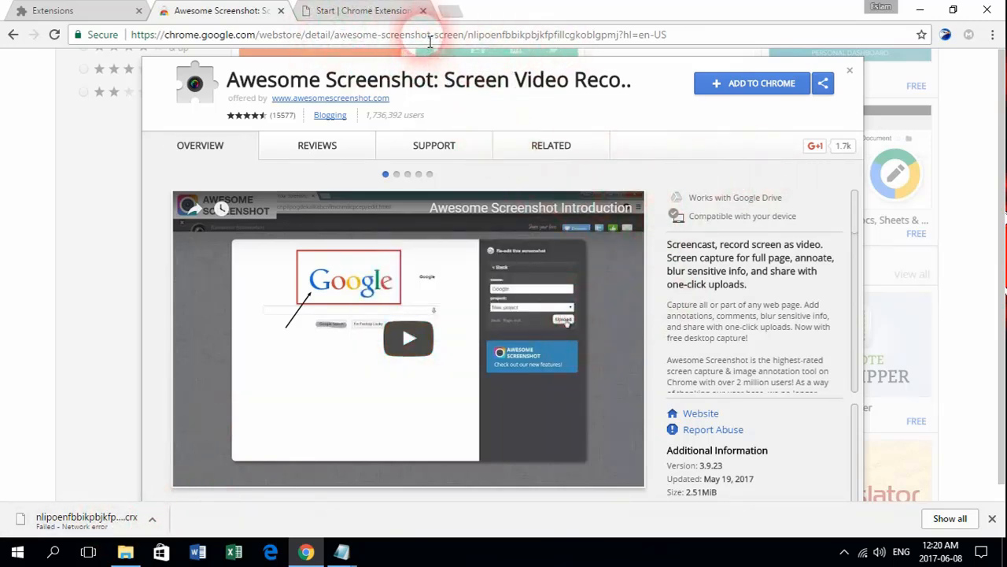
{"action": "left_click", "coordinate": [429, 35]}
{"action": "right_click", "coordinate": [405, 35]}
{"action": "left_click", "coordinate": [425, 90]}
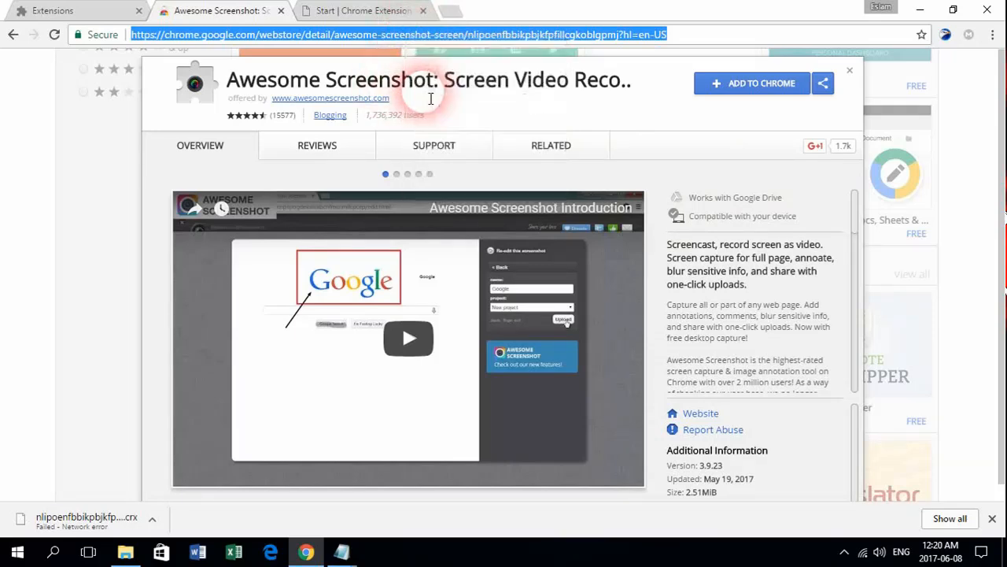
{"action": "left_click", "coordinate": [350, 11]}
Paste the Awesome Screenshot store address into Chrome Extension Downloader and download the .crx file
{"action": "left_click", "coordinate": [291, 344]}
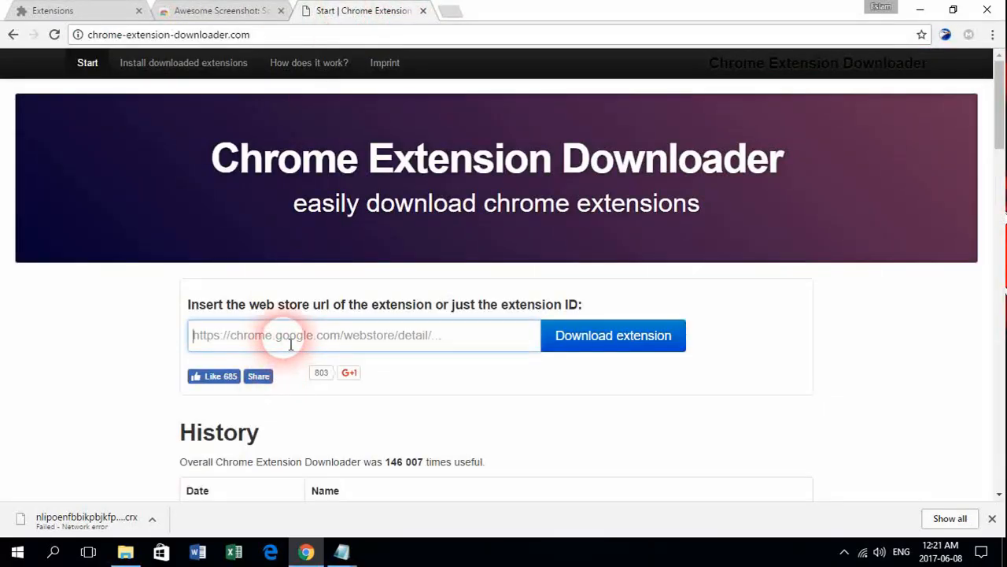
{"action": "right_click", "coordinate": [290, 342]}
{"action": "left_click", "coordinate": [336, 220]}
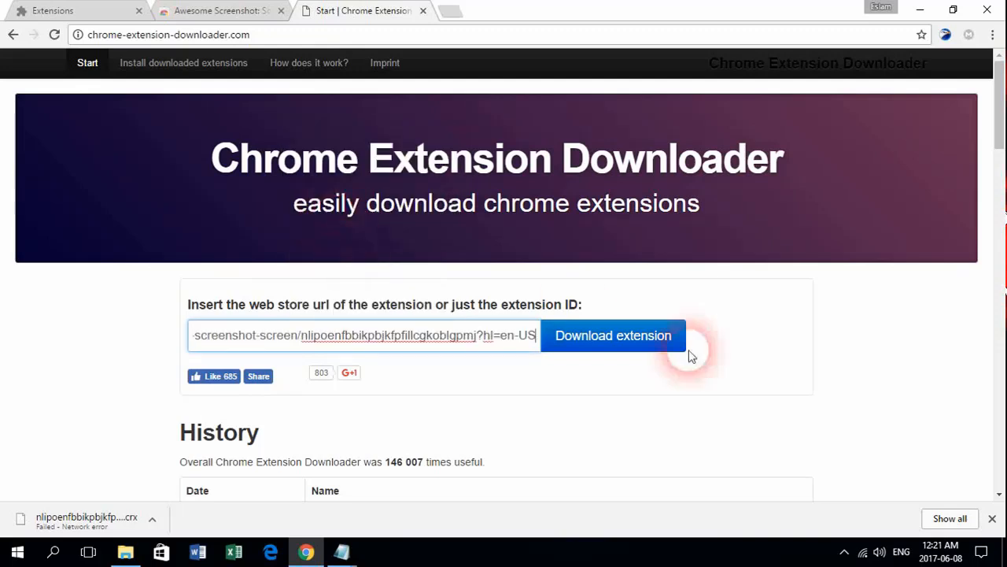
{"action": "left_click", "coordinate": [619, 346]}
{"action": "left_click", "coordinate": [648, 345]}
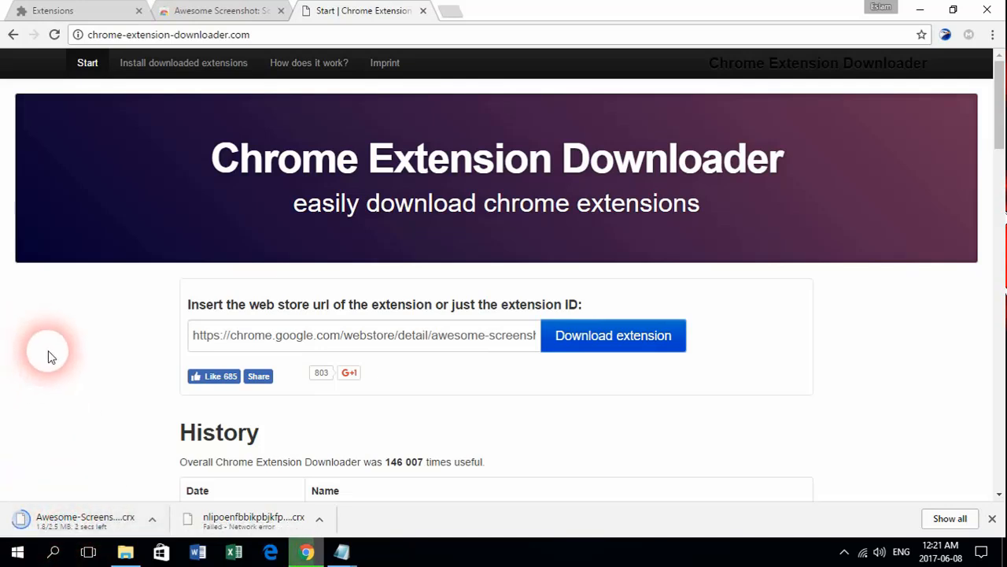
{"action": "left_click", "coordinate": [63, 12]}
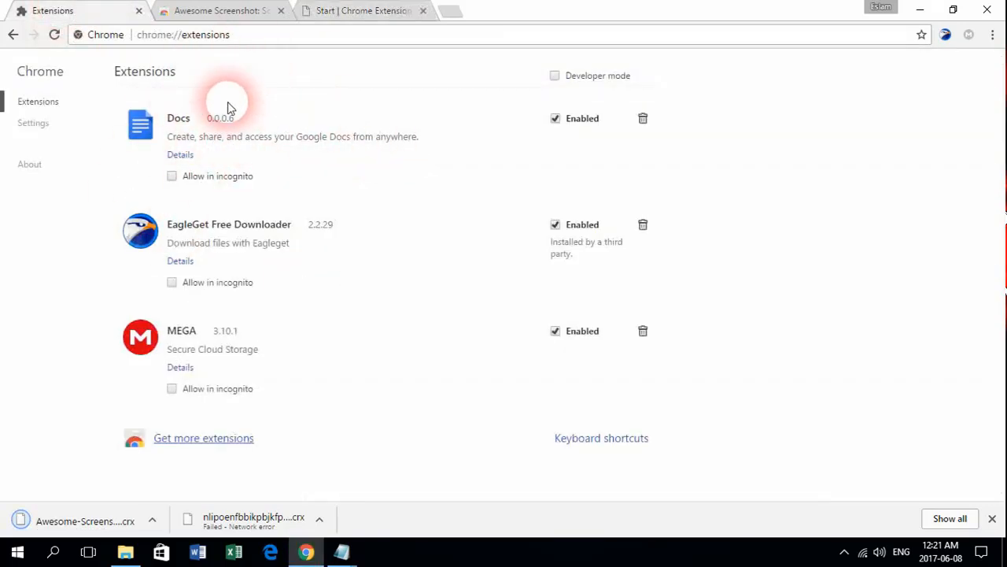
Install Awesome Screenshot 3.9.23 by dropping the downloaded .crx onto the Extensions page and confirming
{"action": "left_click", "coordinate": [993, 35]}
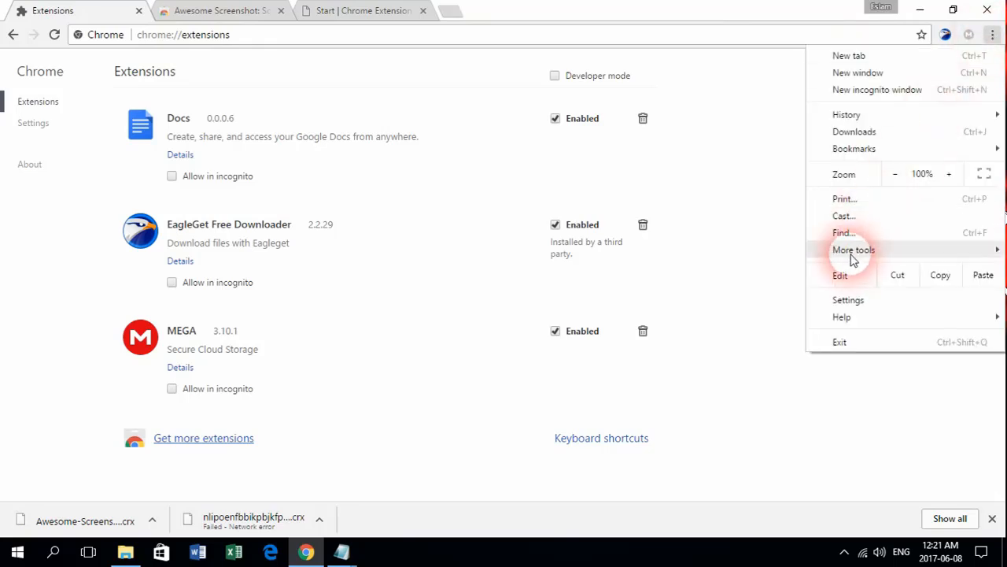
{"action": "mouse_move", "coordinate": [855, 254]}
{"action": "left_click", "coordinate": [663, 311]}
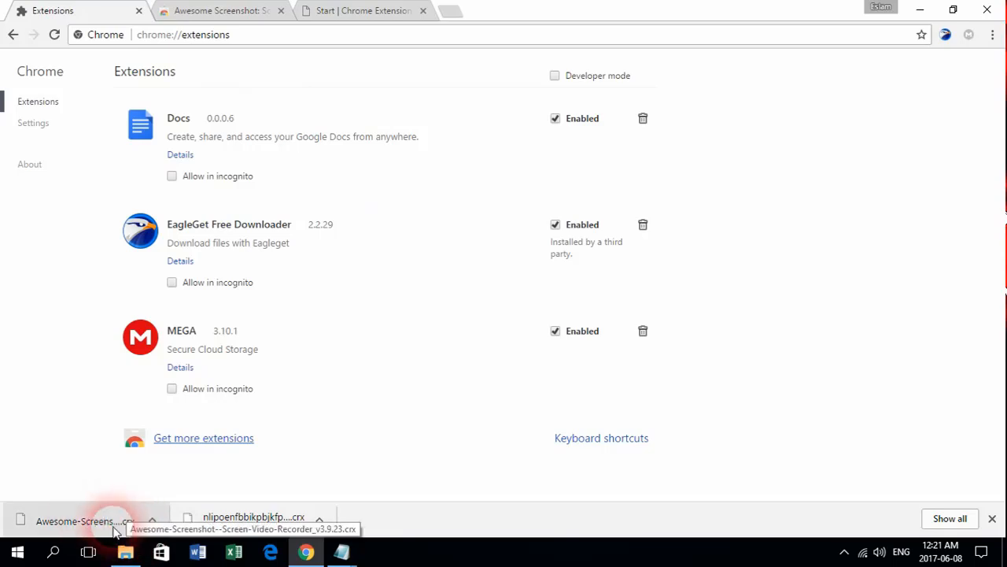
{"action": "left_click", "coordinate": [153, 521]}
{"action": "left_click", "coordinate": [189, 471]}
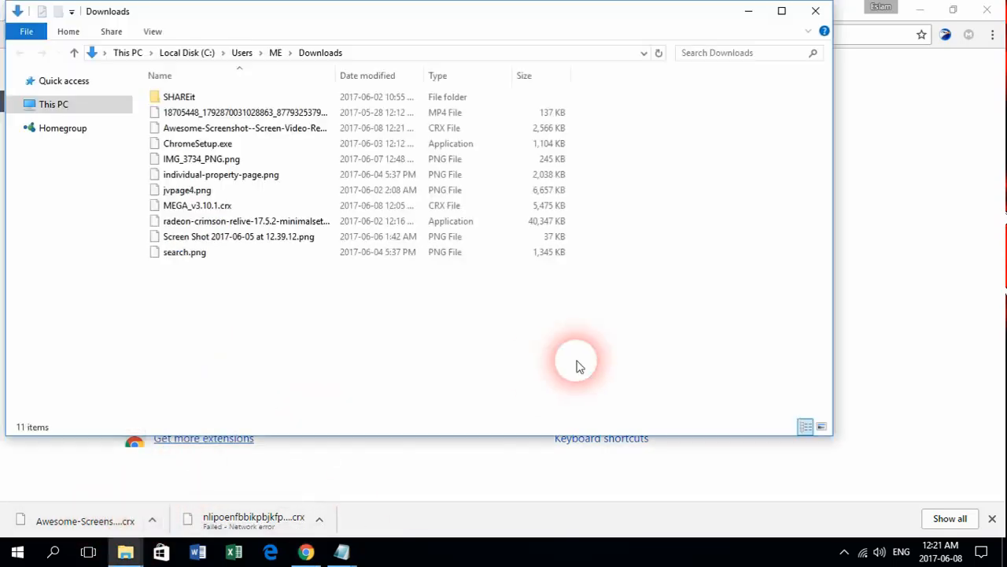
{"action": "left_click_drag", "start_coordinate": [172, 131], "coordinate": [880, 228]}
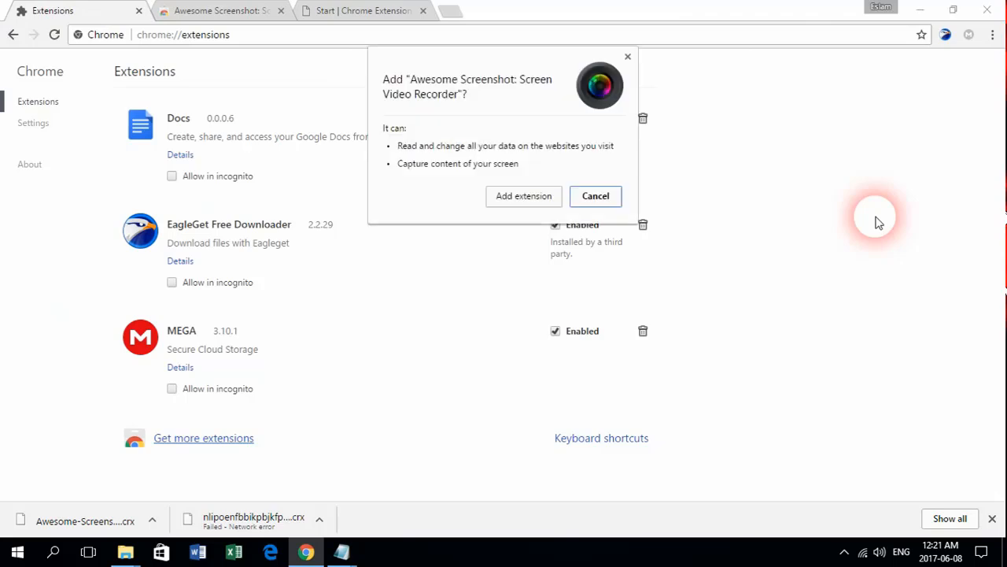
{"action": "left_click", "coordinate": [516, 198]}
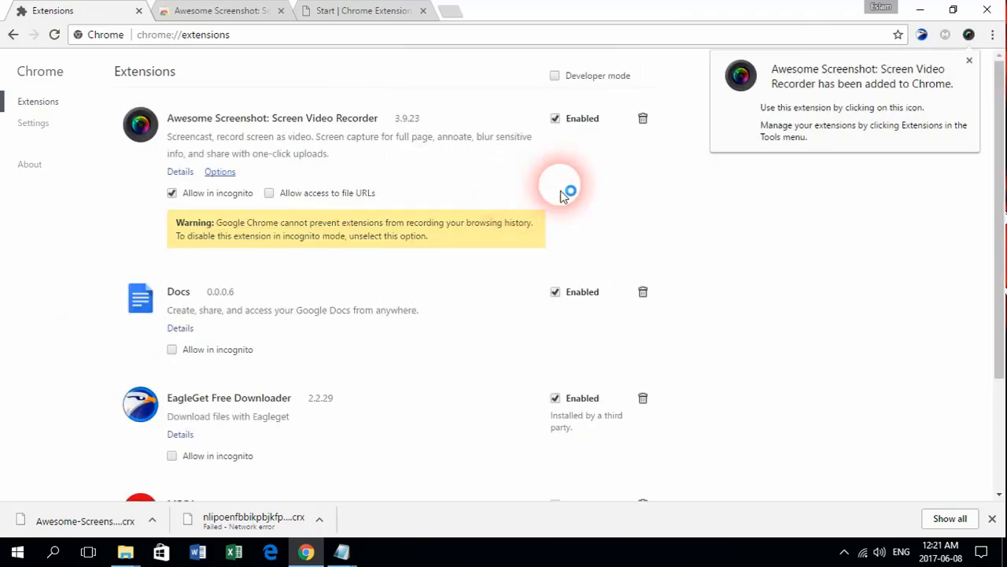